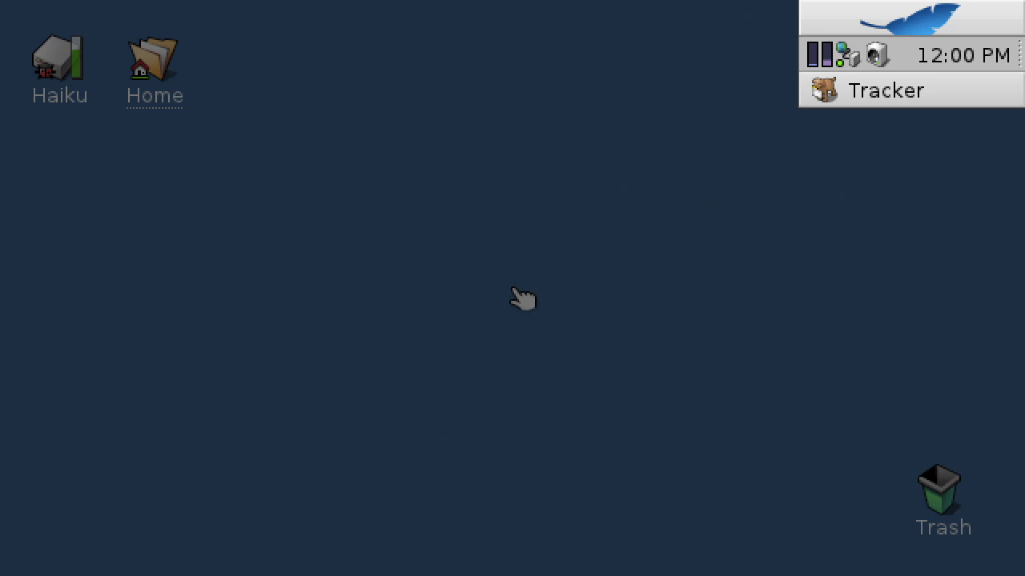
Select all desktop icons, then try the running-apps bar across the top, at the bottom, and compact.
key(alt+a)
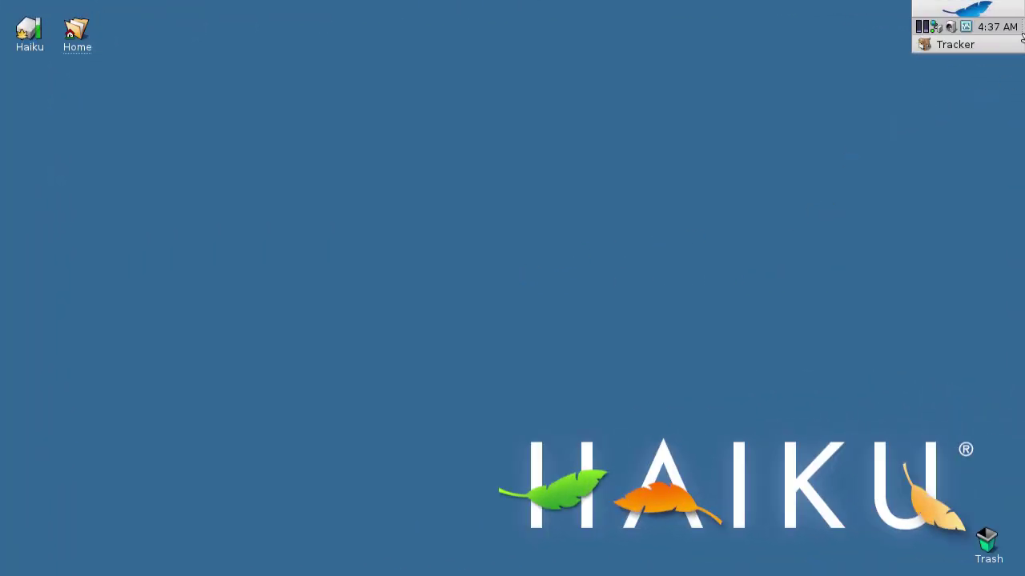
drag(1022, 27, 6, 7)
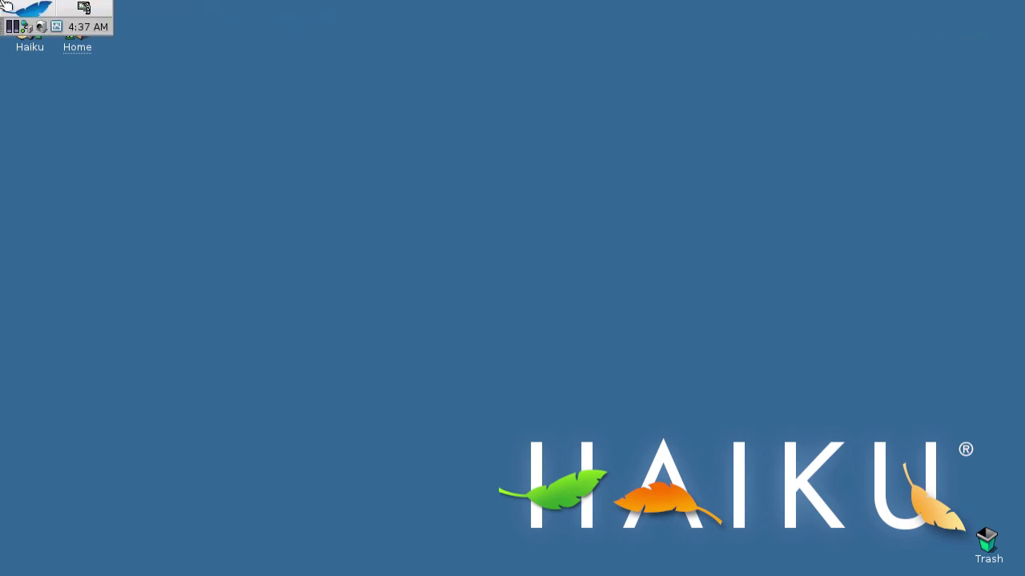
drag(11, 53, 320, 575)
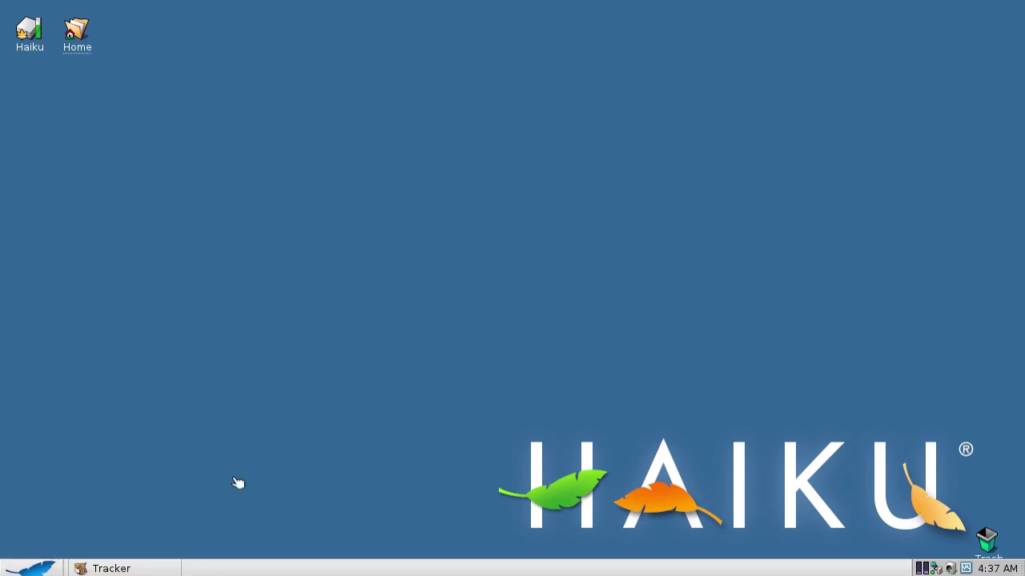
click(18, 572)
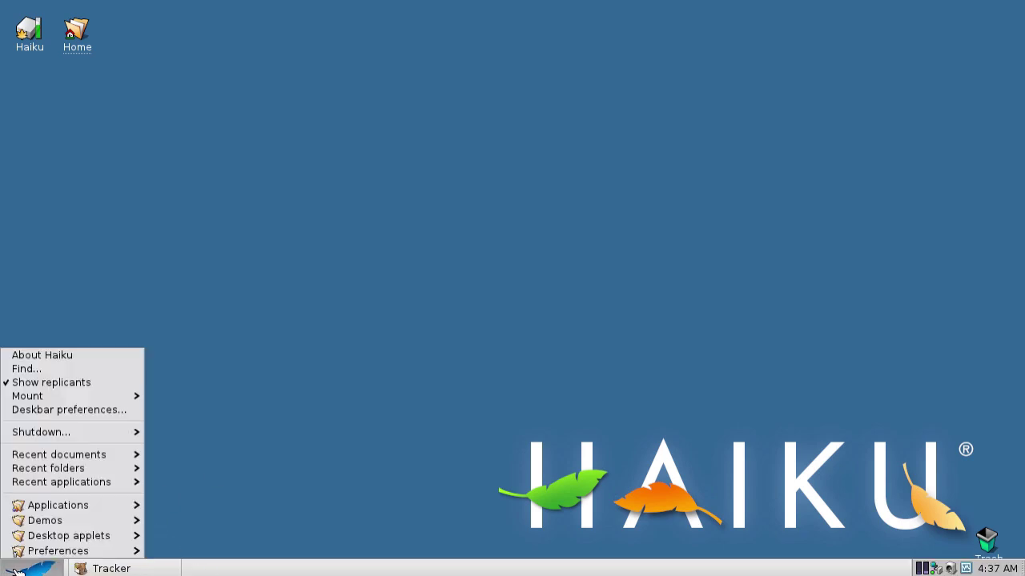
click(320, 520)
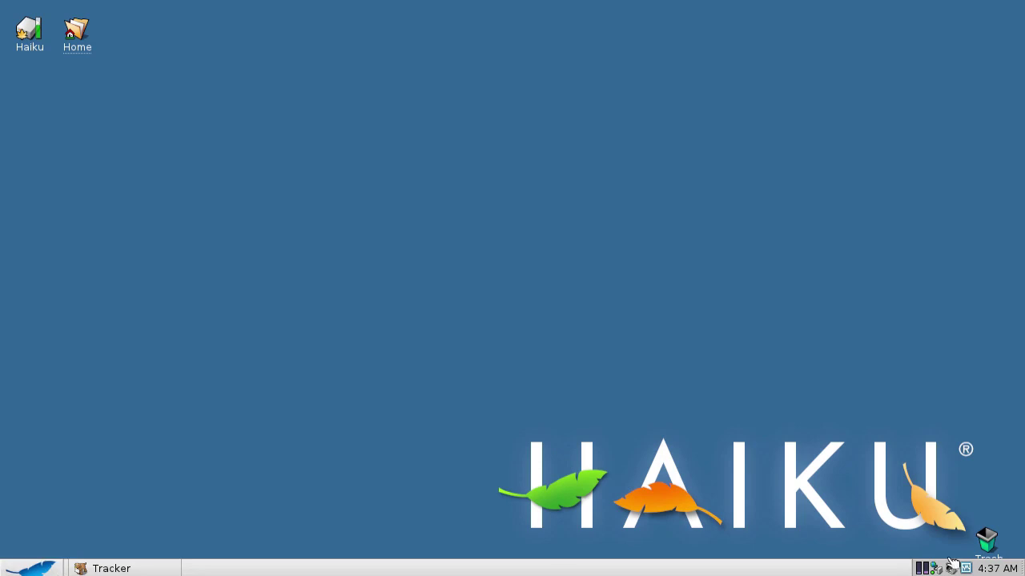
drag(1022, 568, 1018, 570)
drag(1022, 420, 995, 195)
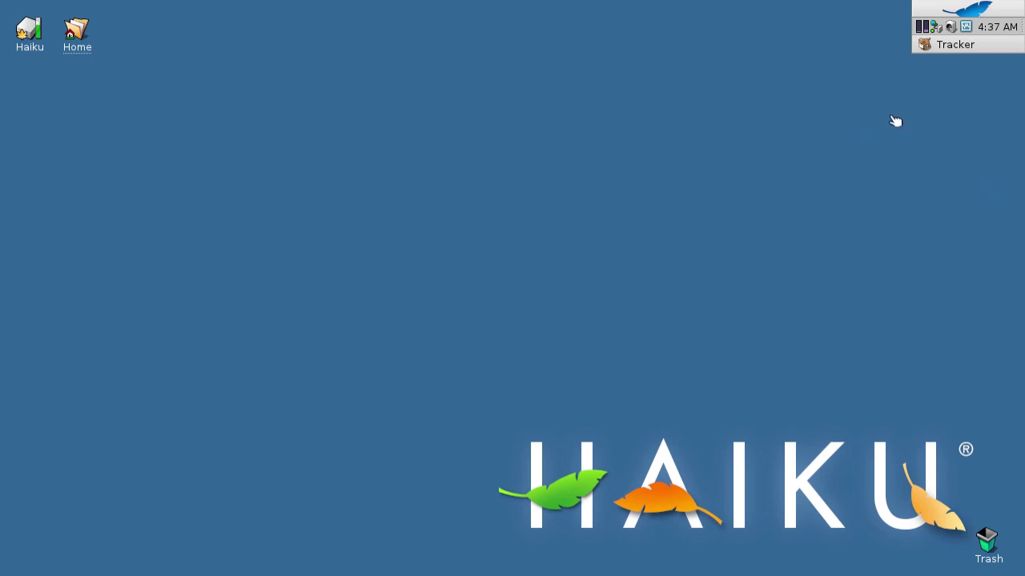
Browse ProcessController's memory and thread CPU usage, then start a new Terminal.
click(922, 32)
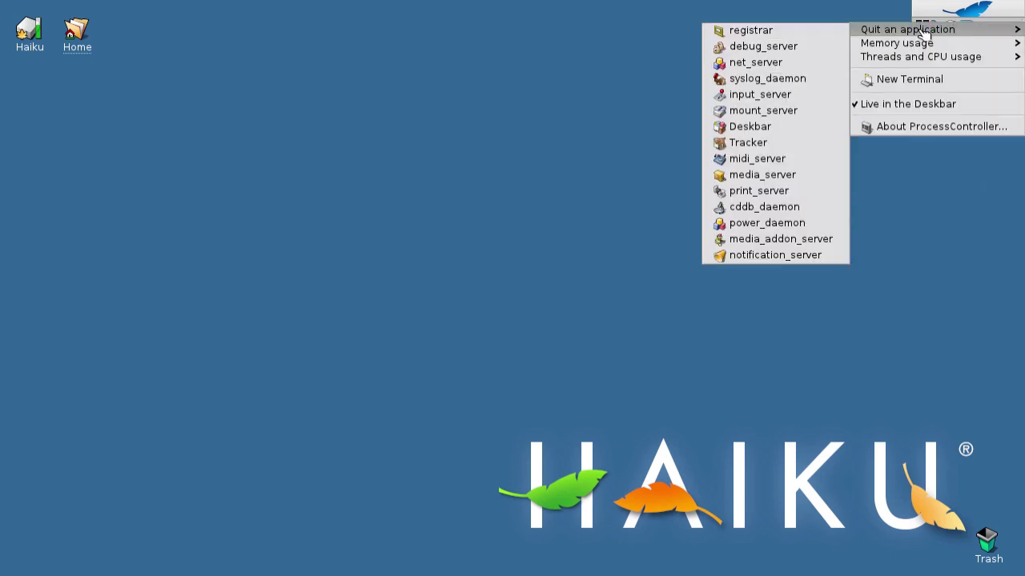
mouse_move(922, 43)
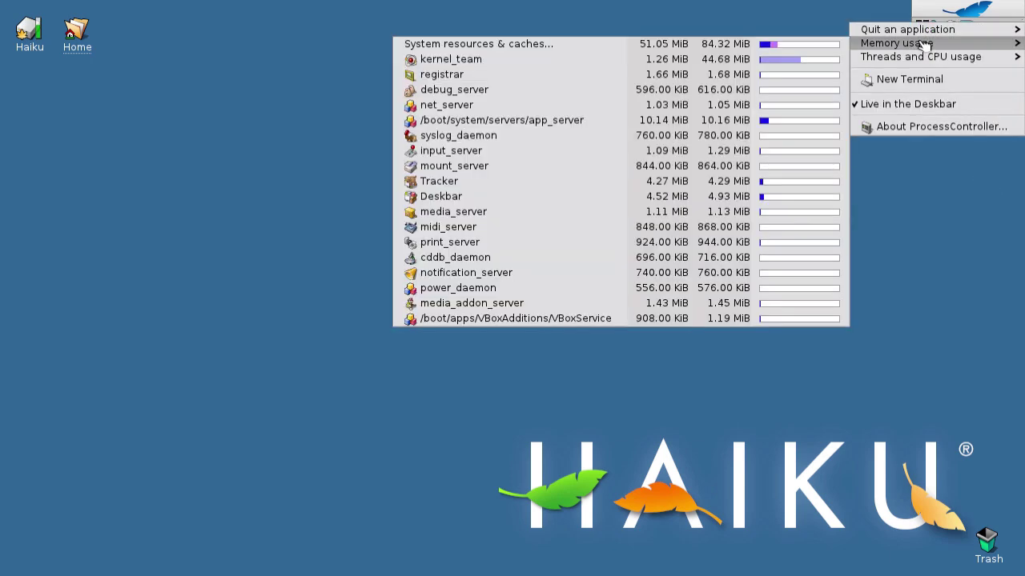
mouse_move(820, 80)
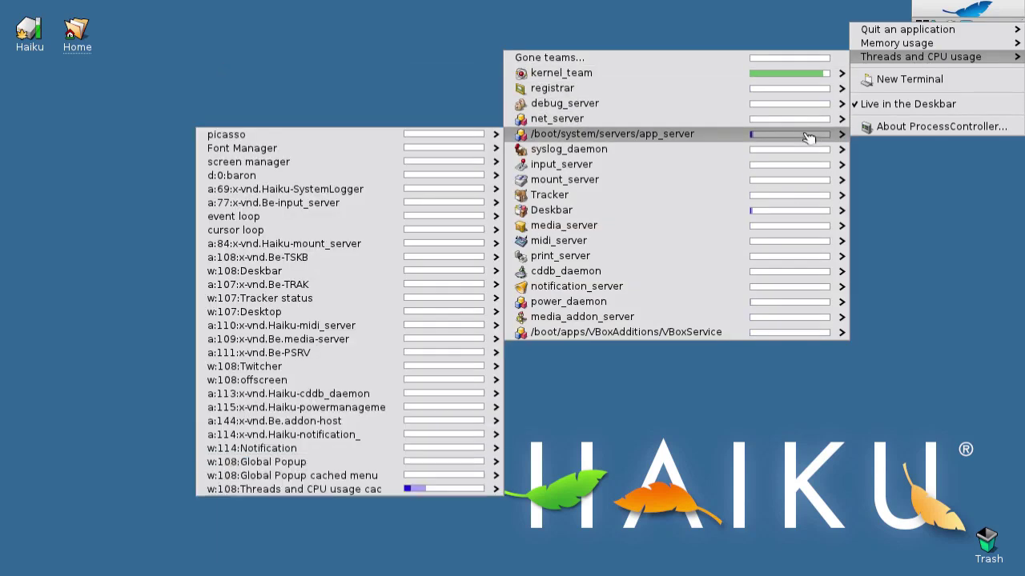
mouse_move(804, 162)
mouse_move(796, 187)
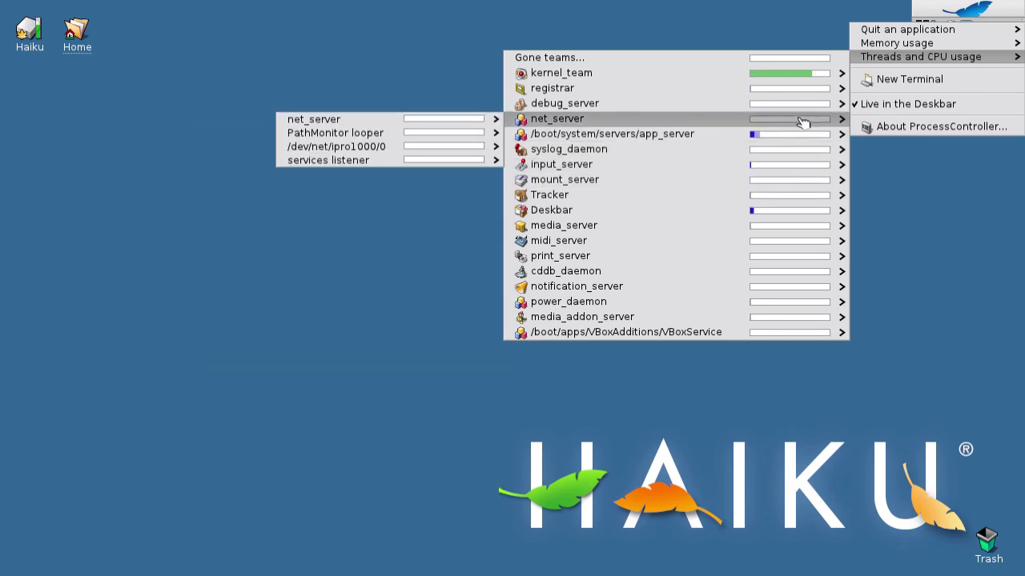
click(884, 81)
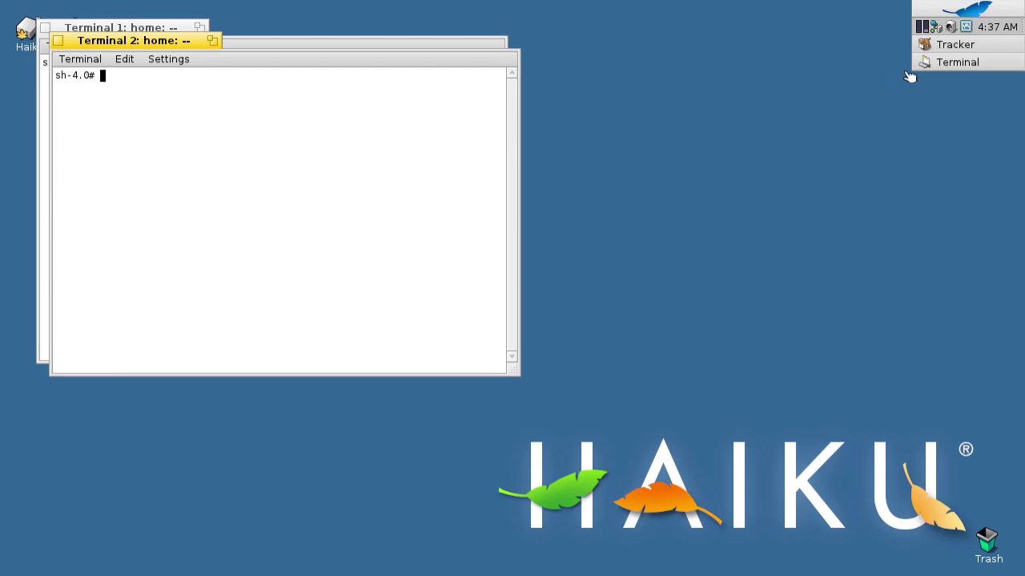
Kill the first Terminal team from ProcessController and confirm.
click(929, 24)
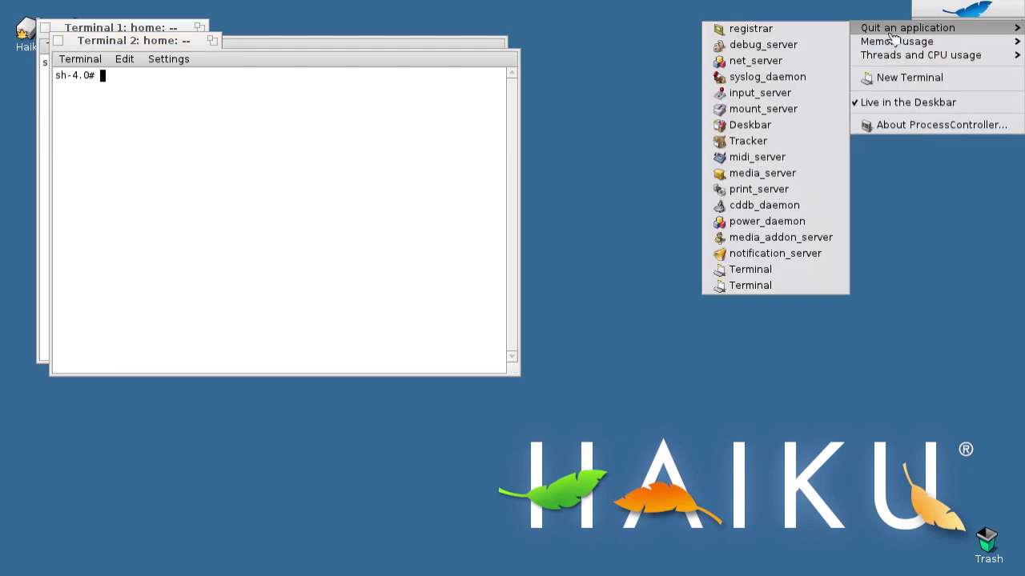
mouse_move(891, 49)
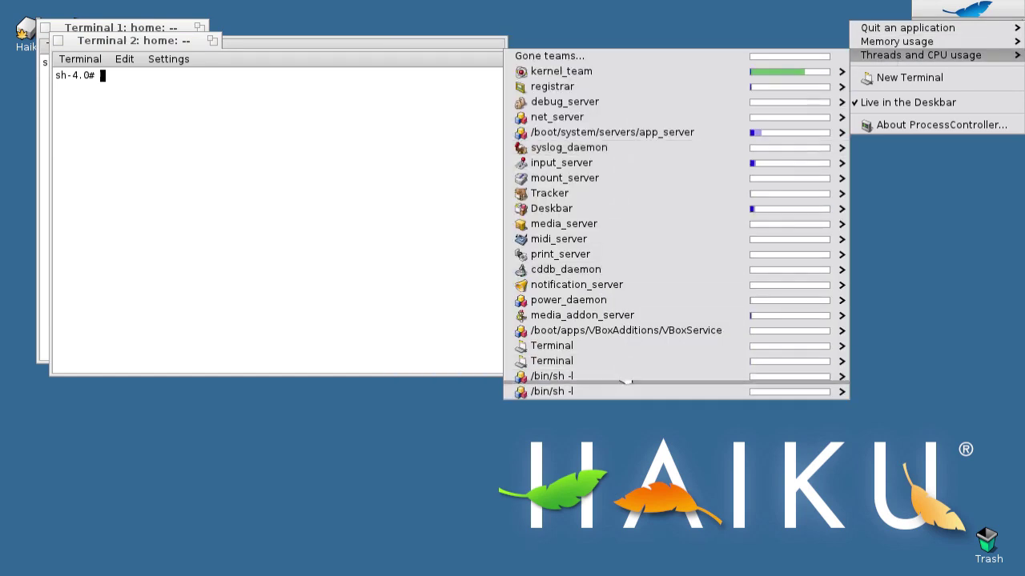
click(625, 355)
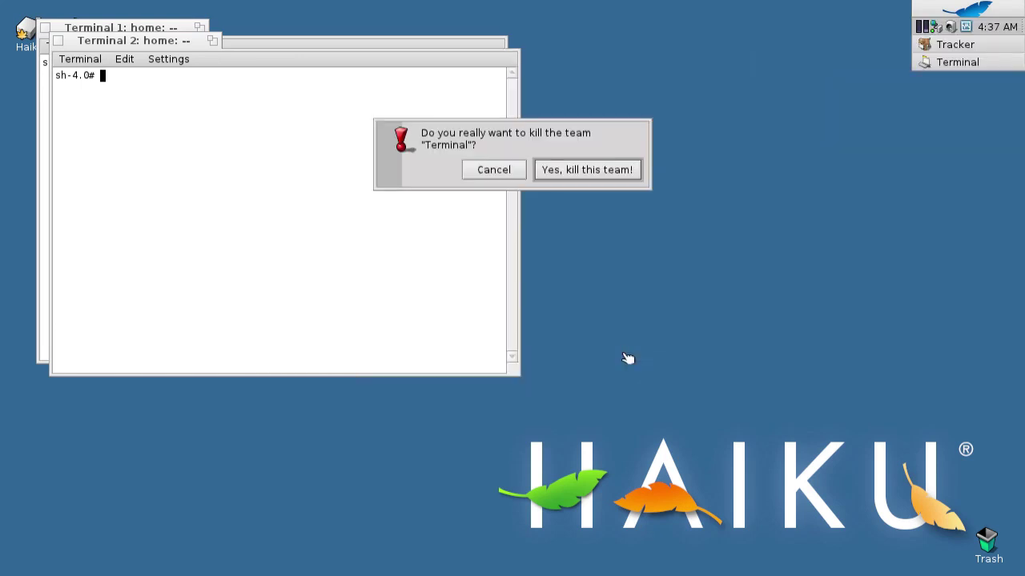
click(625, 173)
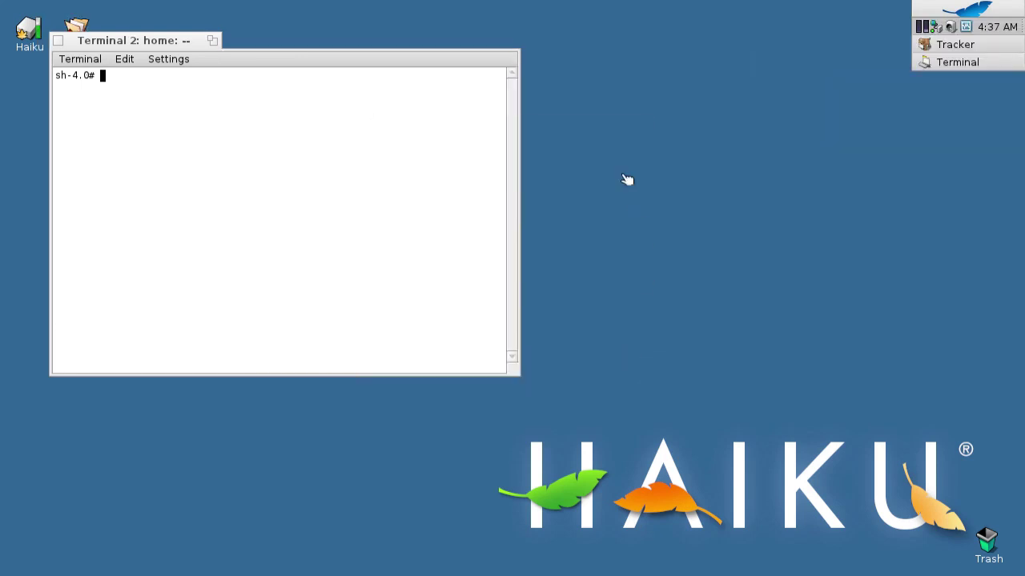
Kill the remaining Terminal team the same way, leaving the desktop empty.
click(1016, 7)
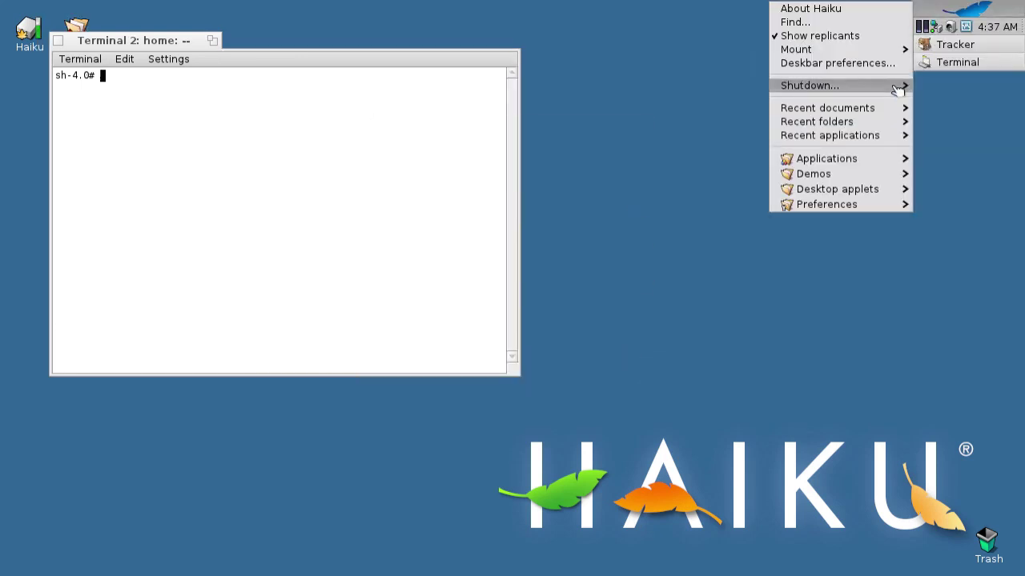
click(923, 27)
mouse_move(919, 41)
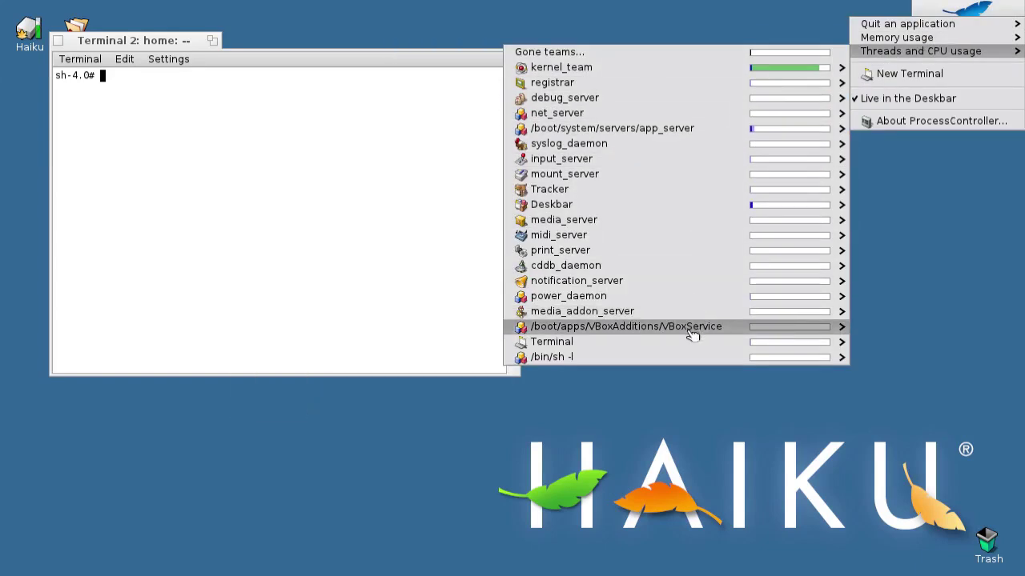
mouse_move(693, 345)
mouse_move(473, 347)
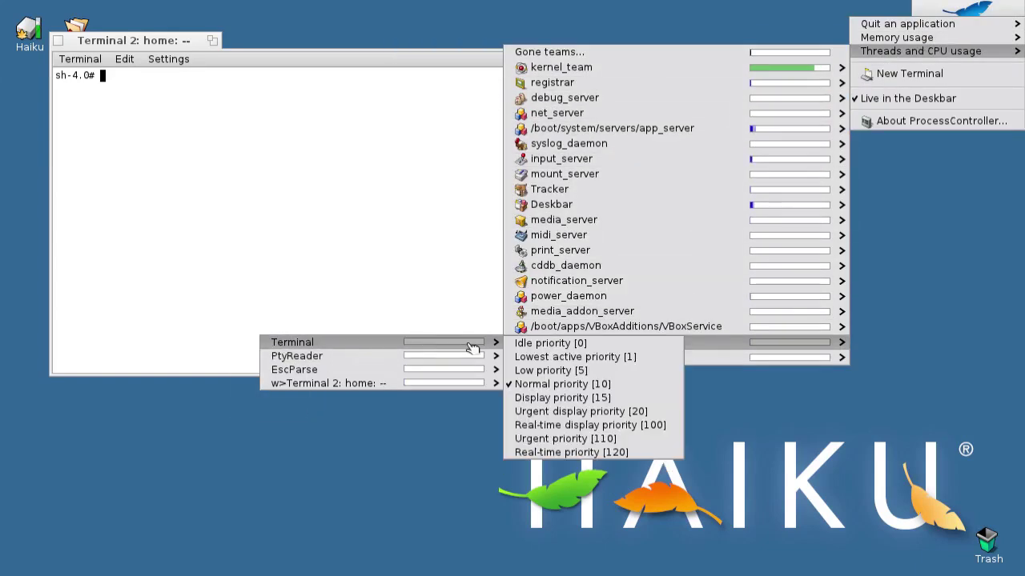
click(633, 342)
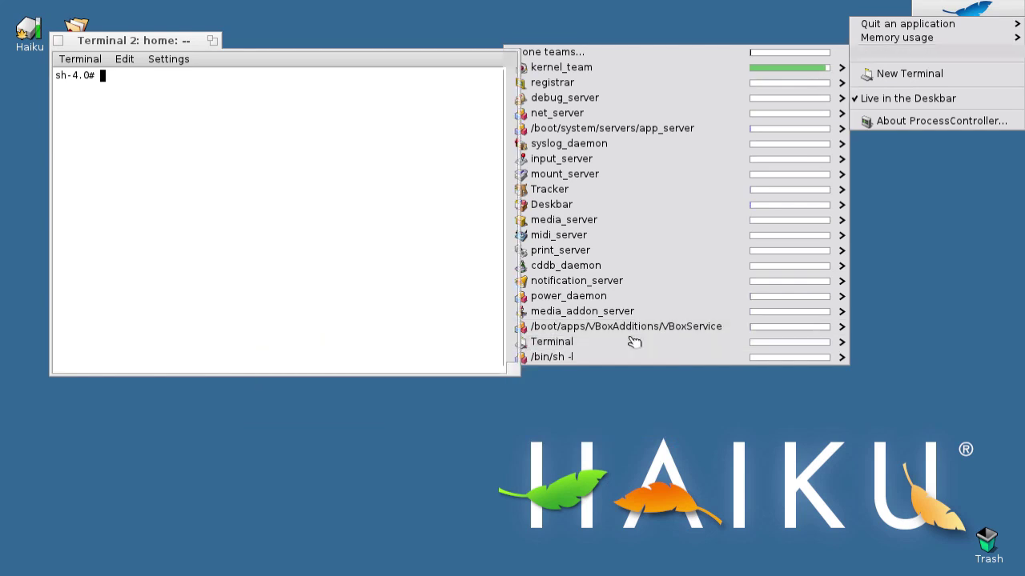
click(630, 173)
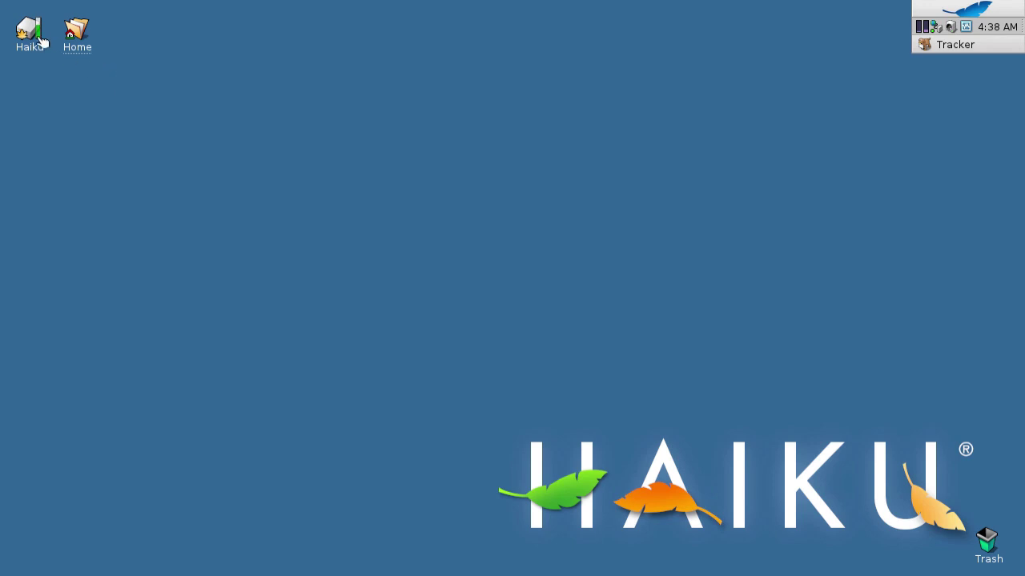
Open the Haiku disk and home folder windows and place them side by side.
double_click(29, 32)
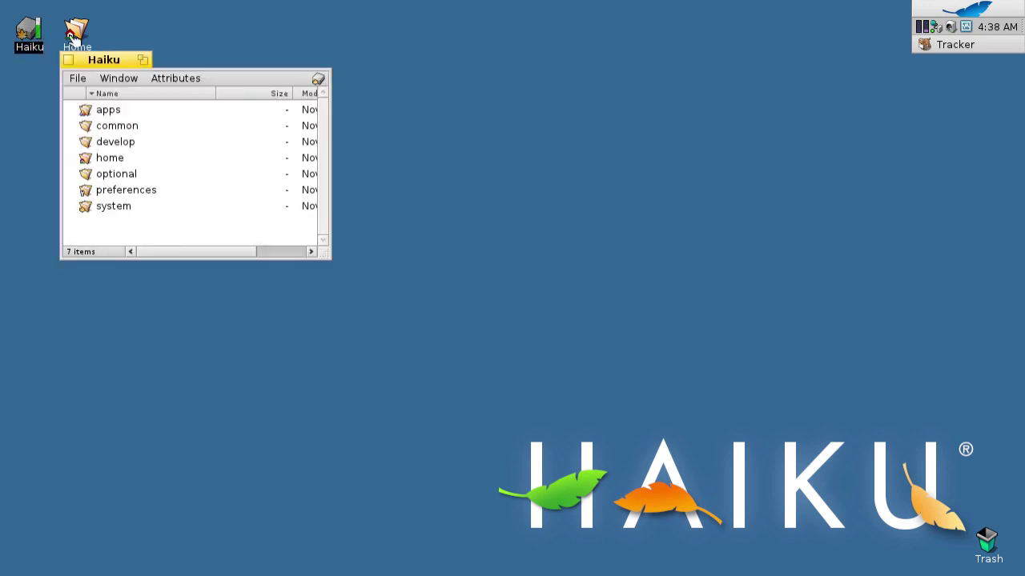
double_click(79, 30)
drag(124, 61, 114, 175)
drag(286, 116, 119, 178)
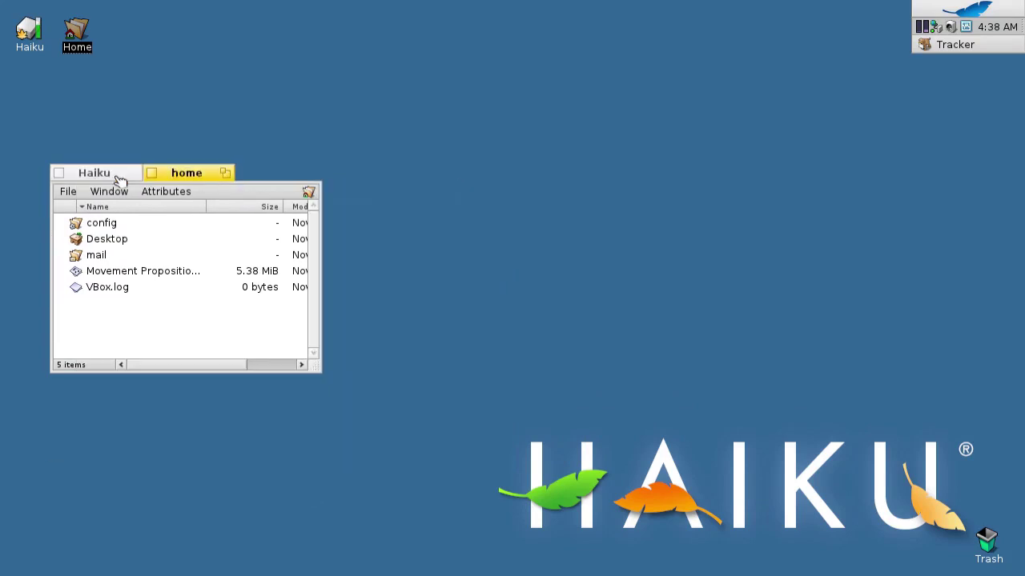
Stack the Haiku and home windows, switch between their tabs, then pull home back out.
drag(197, 183, 540, 141)
click(437, 138)
click(524, 135)
click(469, 135)
drag(530, 137, 799, 185)
drag(713, 134, 420, 148)
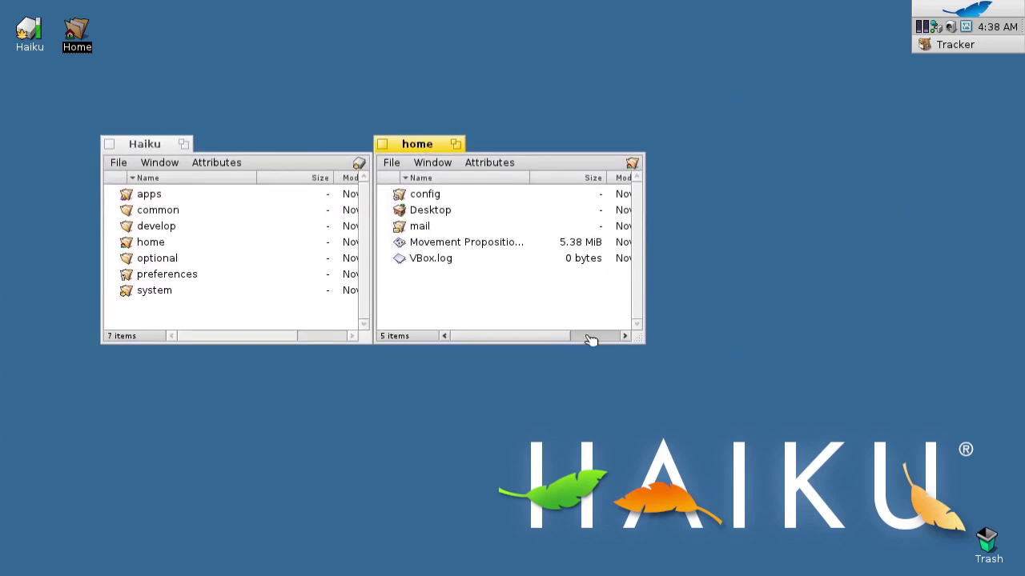
Enlarge the home window to show Modified dates and move both tiled windows down-right.
mouse_move(645, 344)
mouse_down()
mouse_move(780, 456)
mouse_move(354, 381)
mouse_move(648, 427)
mouse_move(619, 373)
mouse_move(648, 342)
mouse_up()
mouse_move(754, 430)
mouse_down()
mouse_move(770, 441)
mouse_move(744, 439)
mouse_up()
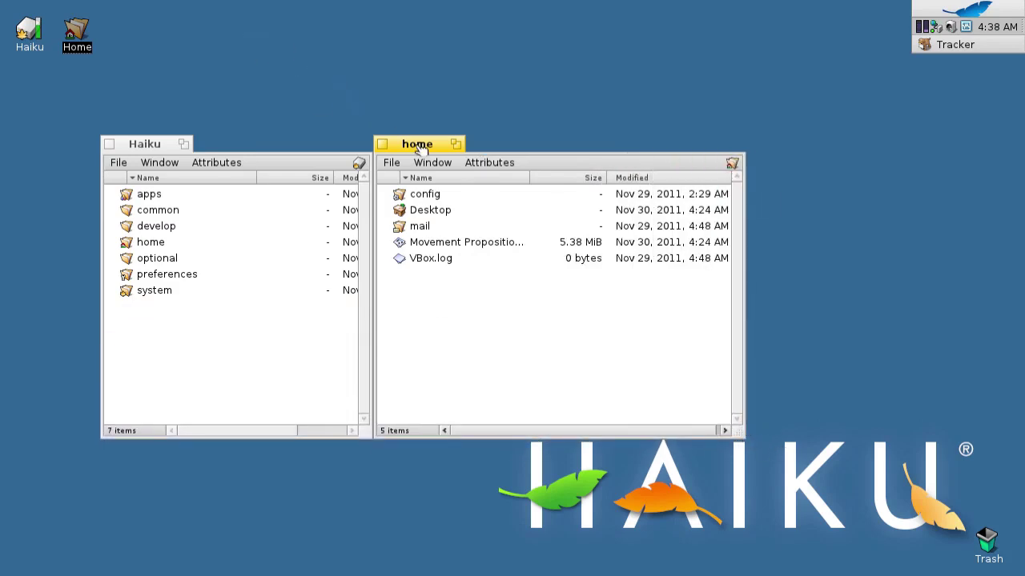
drag(418, 149, 621, 256)
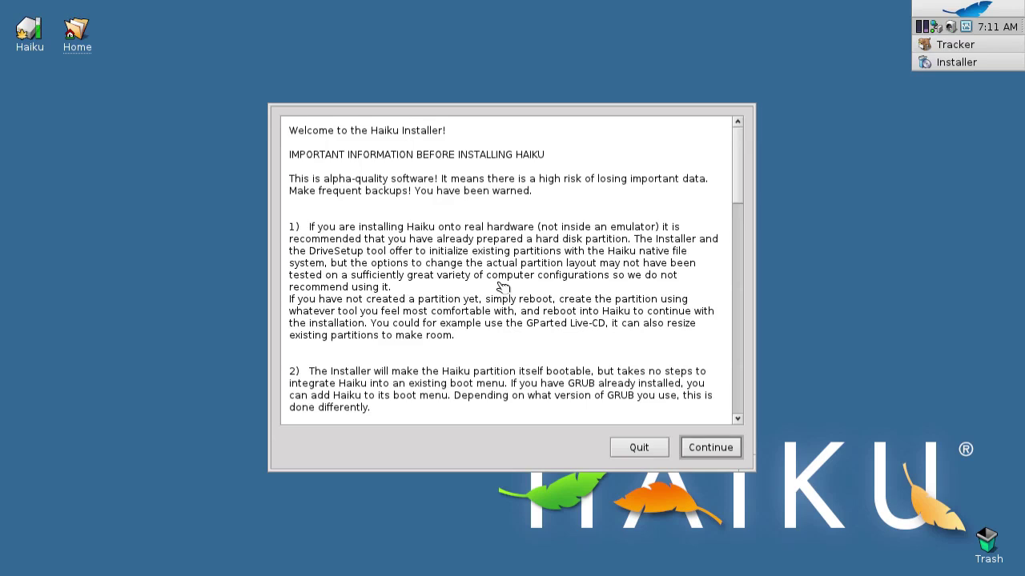
Continue past the welcome notice, dismiss the no-partitions alert, and launch DriveSetup via 'Set up partitions...'.
click(693, 450)
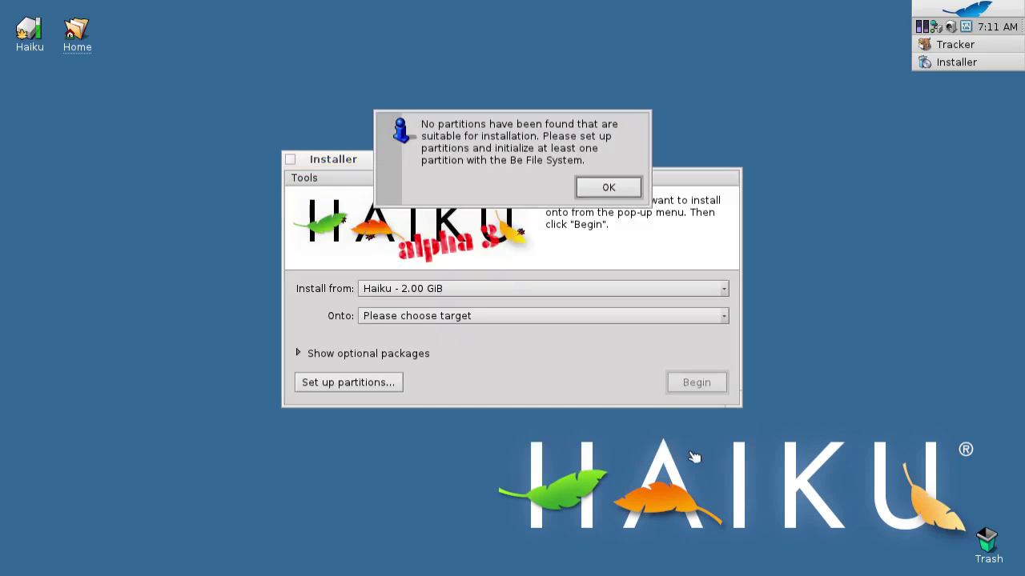
click(608, 189)
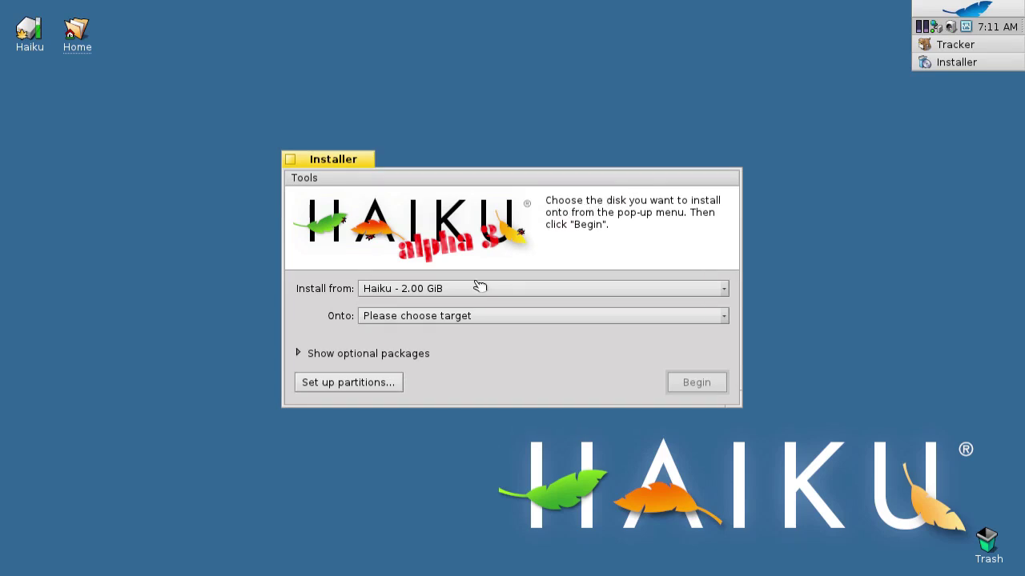
click(362, 386)
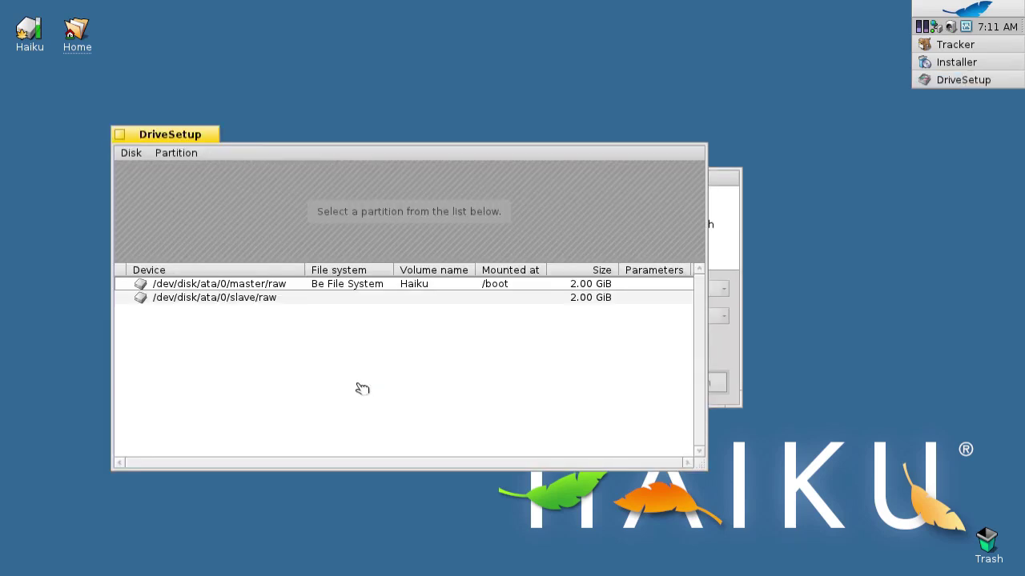
Initialize slave/raw as Be File System named 'Haiku' with recommended blocksize, write changes, and close DriveSetup.
click(302, 300)
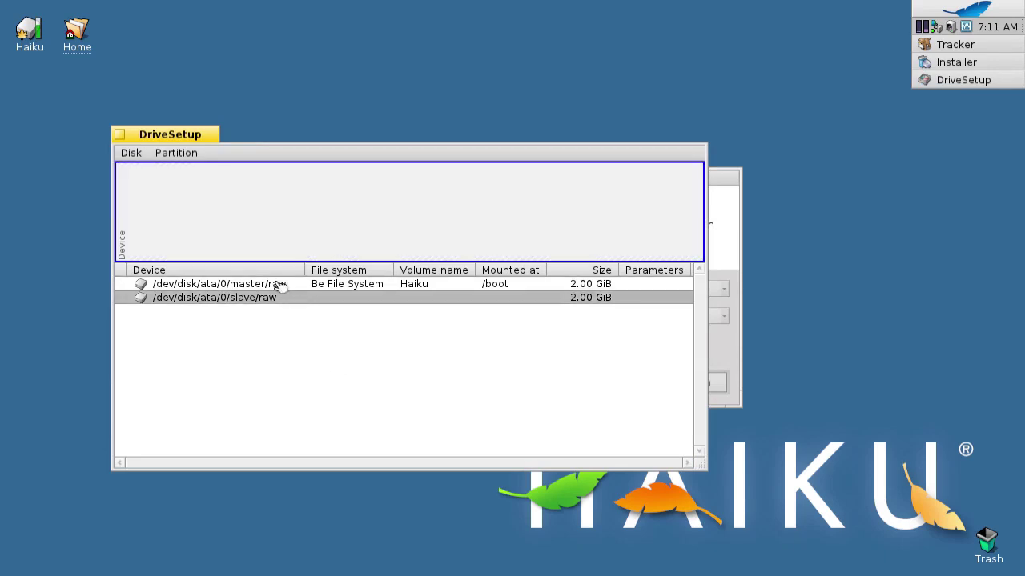
click(178, 153)
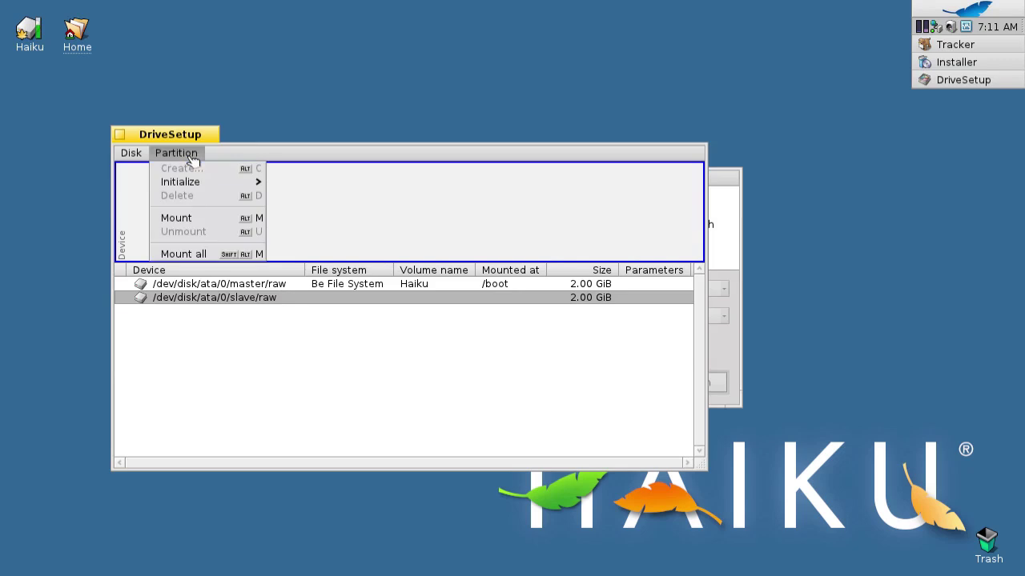
mouse_move(214, 183)
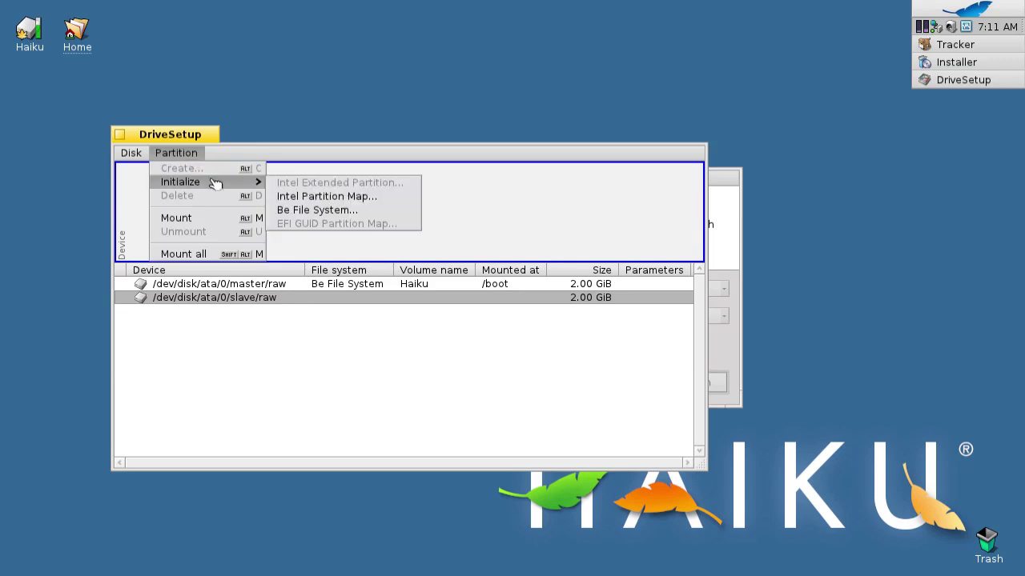
click(295, 211)
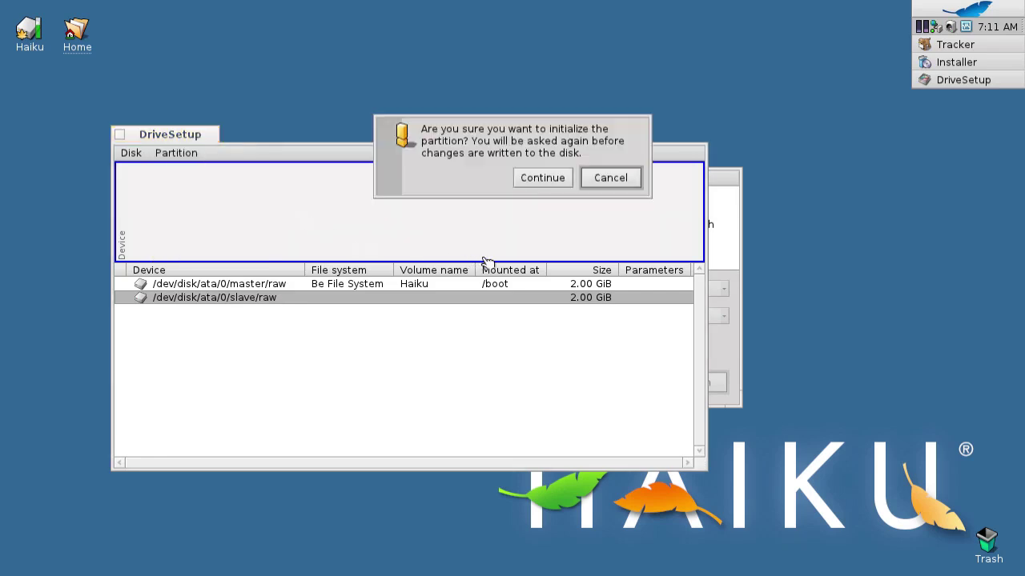
click(541, 181)
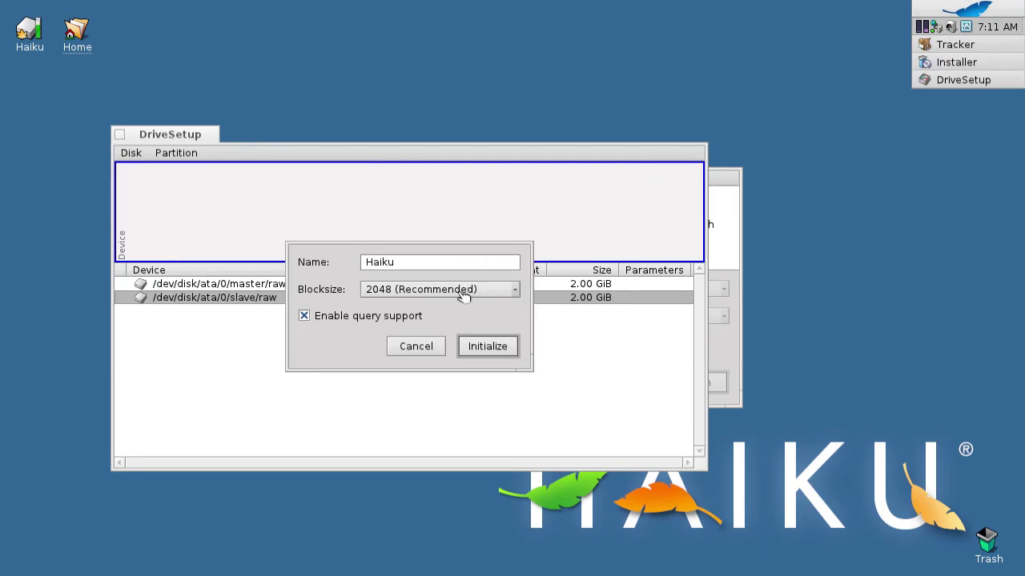
click(487, 346)
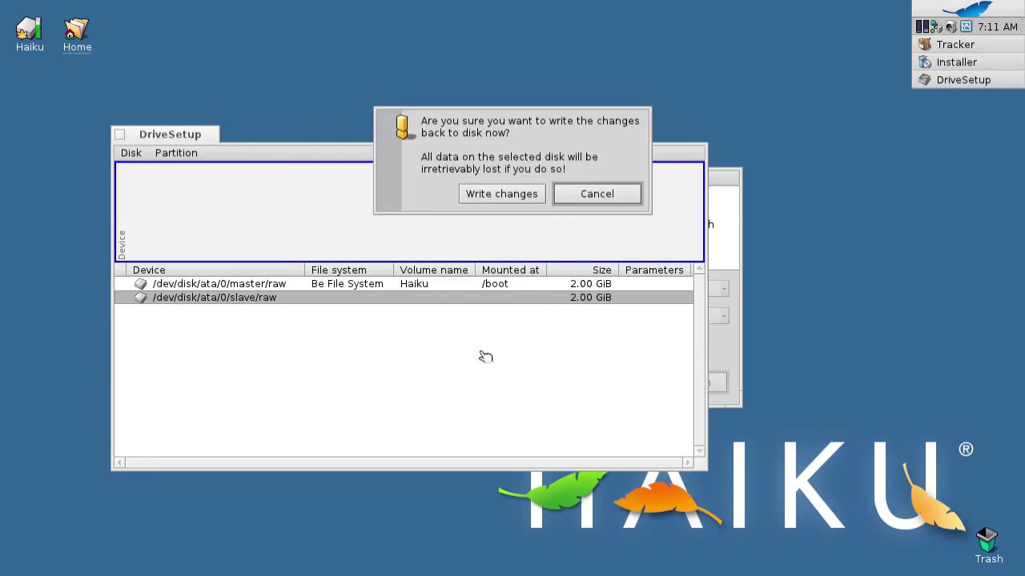
click(502, 194)
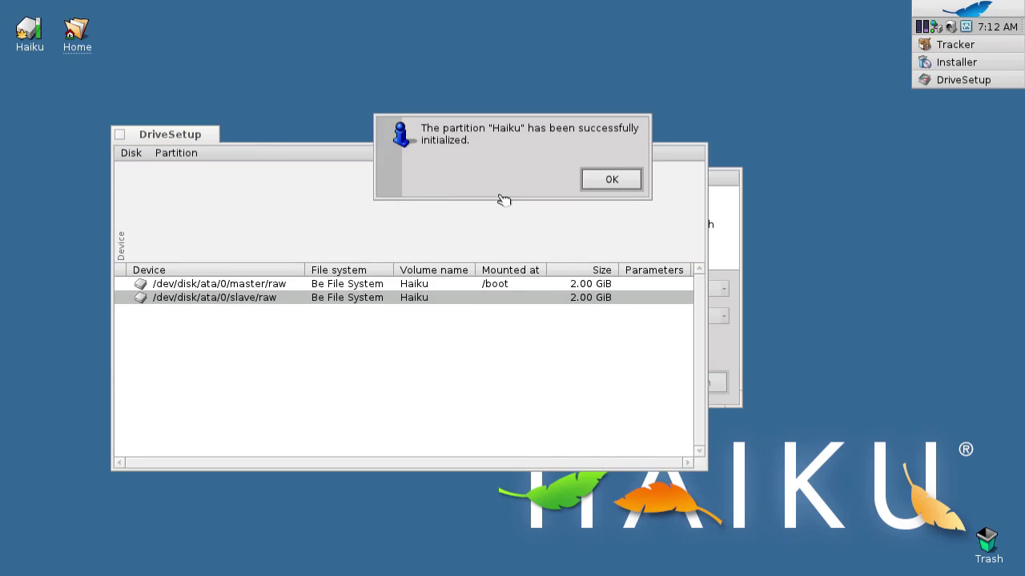
click(611, 186)
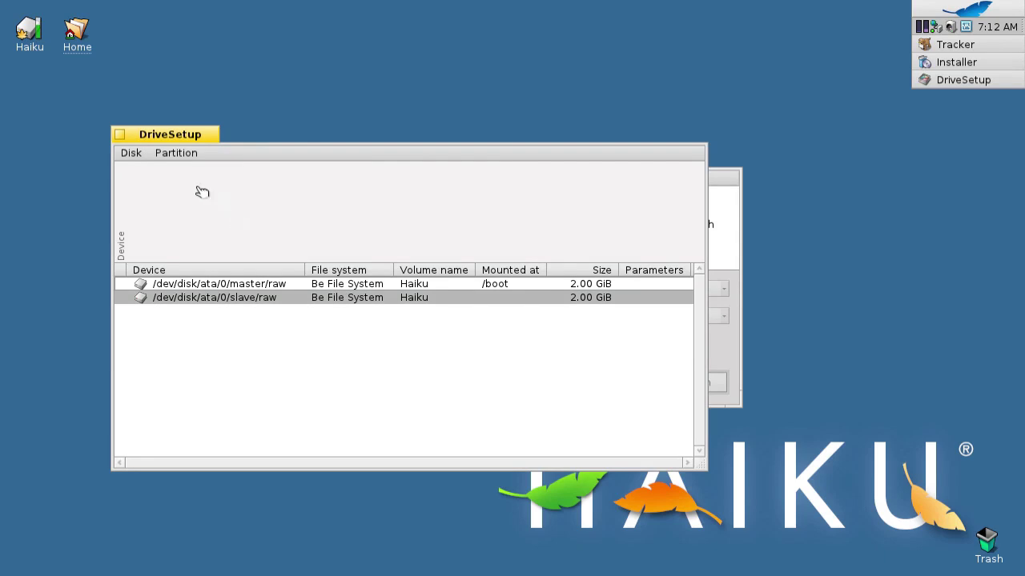
click(119, 136)
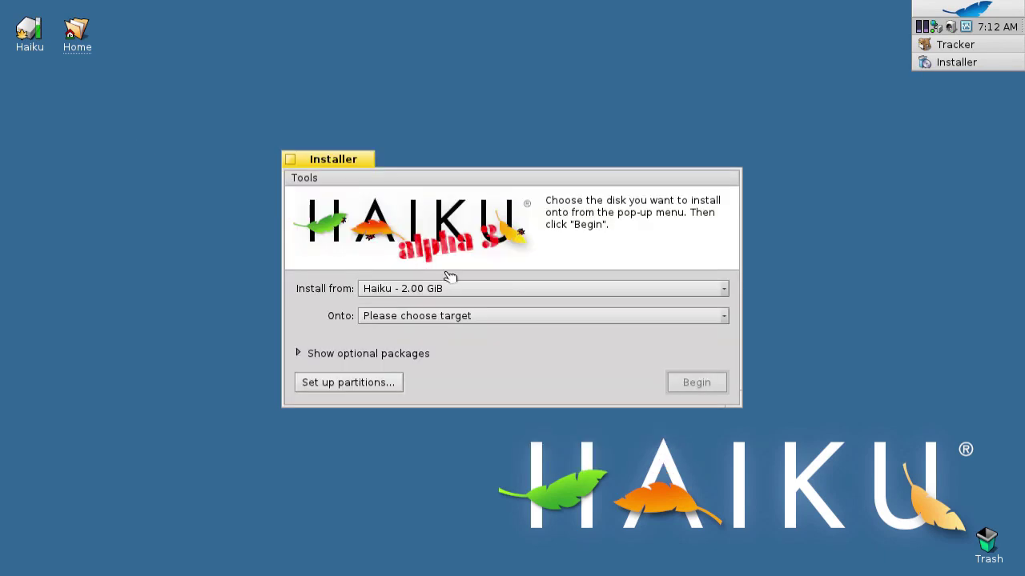
Choose 'Haiku - 2.00 GiB [/dev/disk/ata/0/slave/raw]' as the Onto target and begin installing.
click(507, 320)
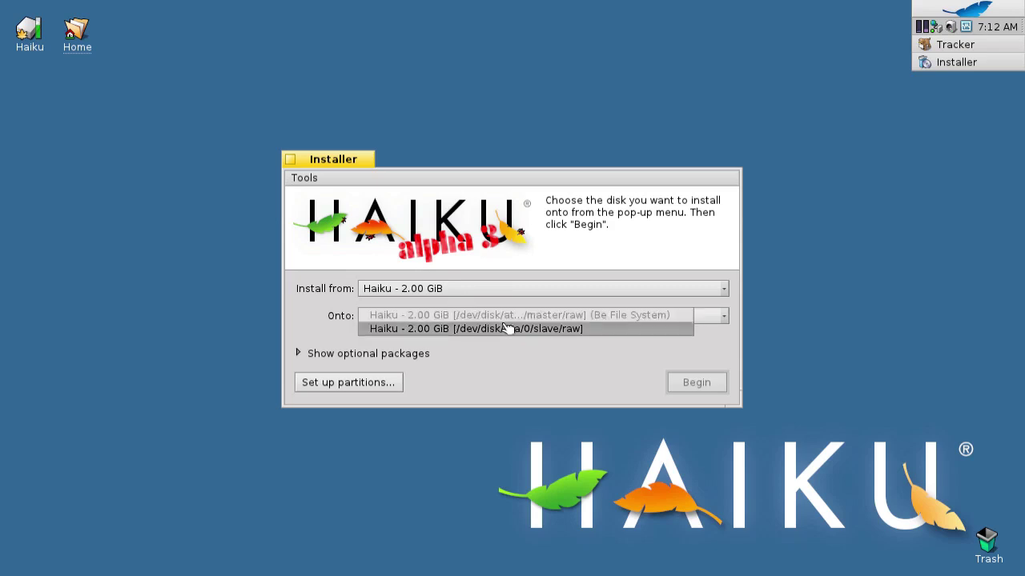
click(508, 328)
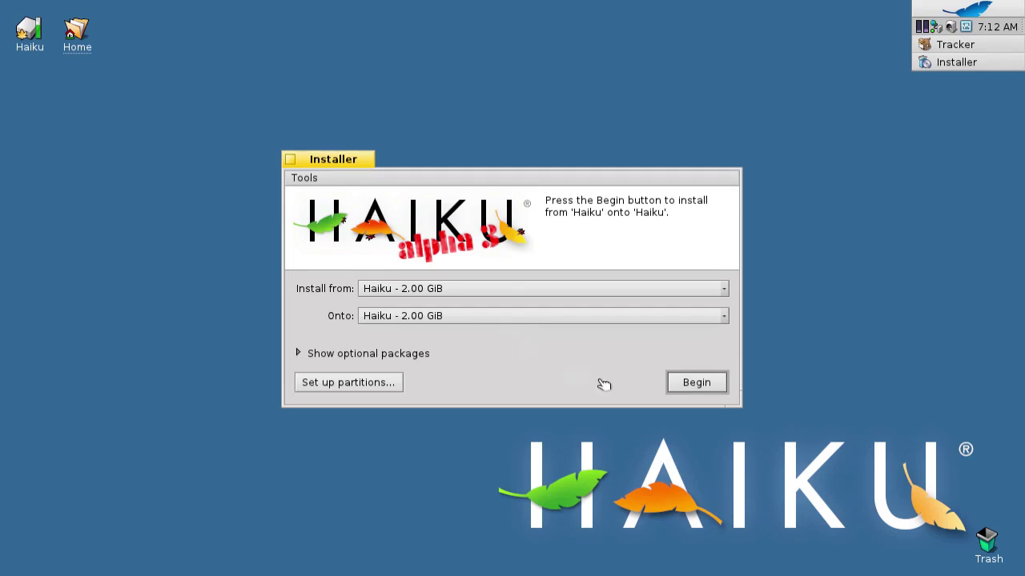
click(697, 384)
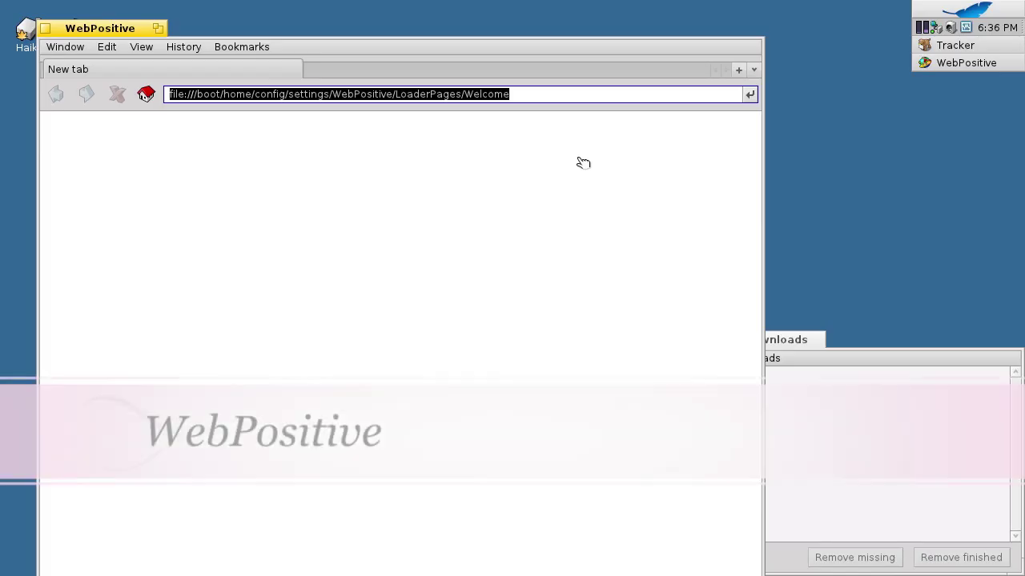
Load google.com and follow the Mark Twain doodle to its search results.
text(google.com)
key(Return)
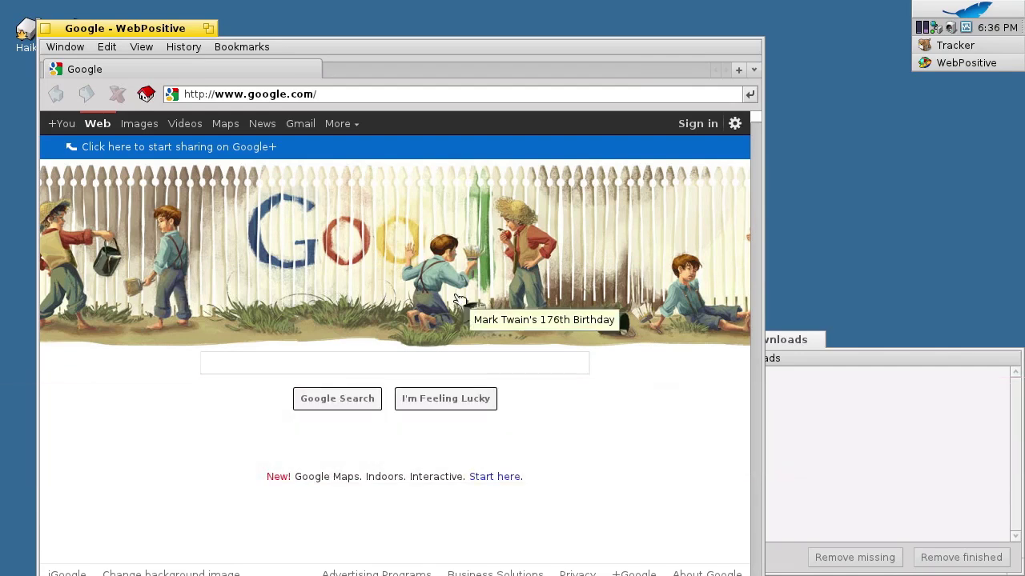
click(460, 300)
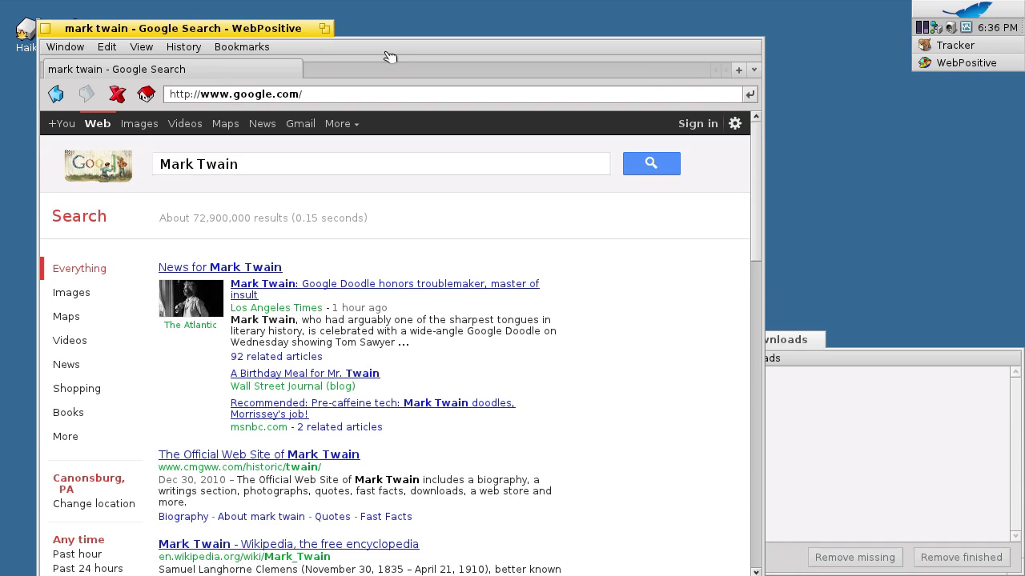
Open slashdot.org in a new tab.
key(ctrl+t)
text(slashdot.org)
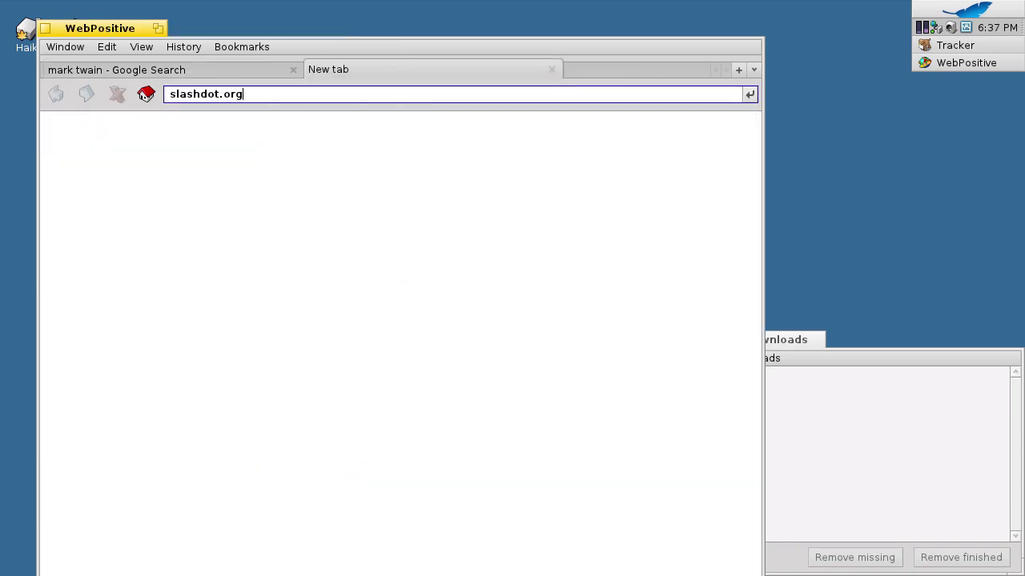
key(Return)
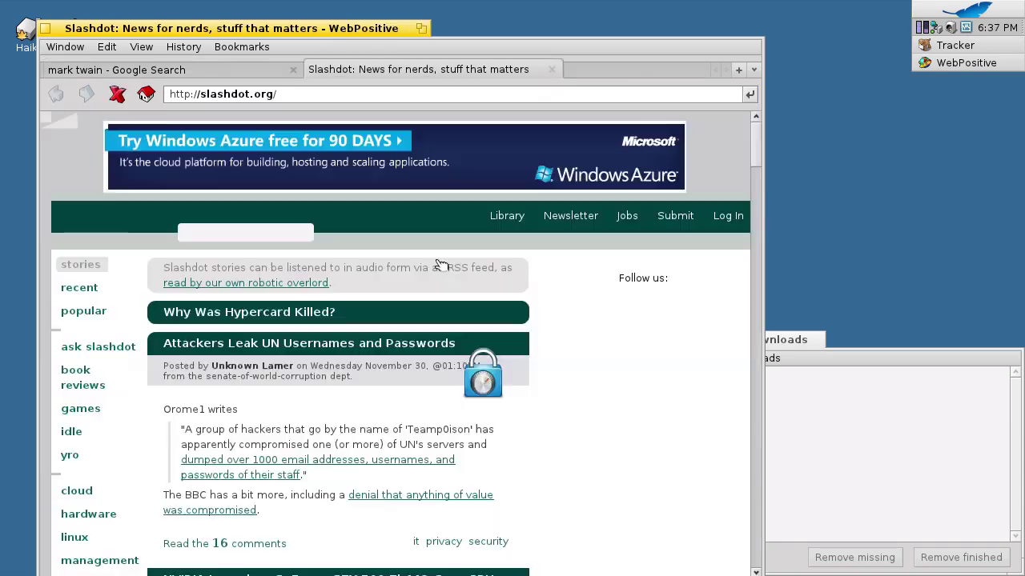